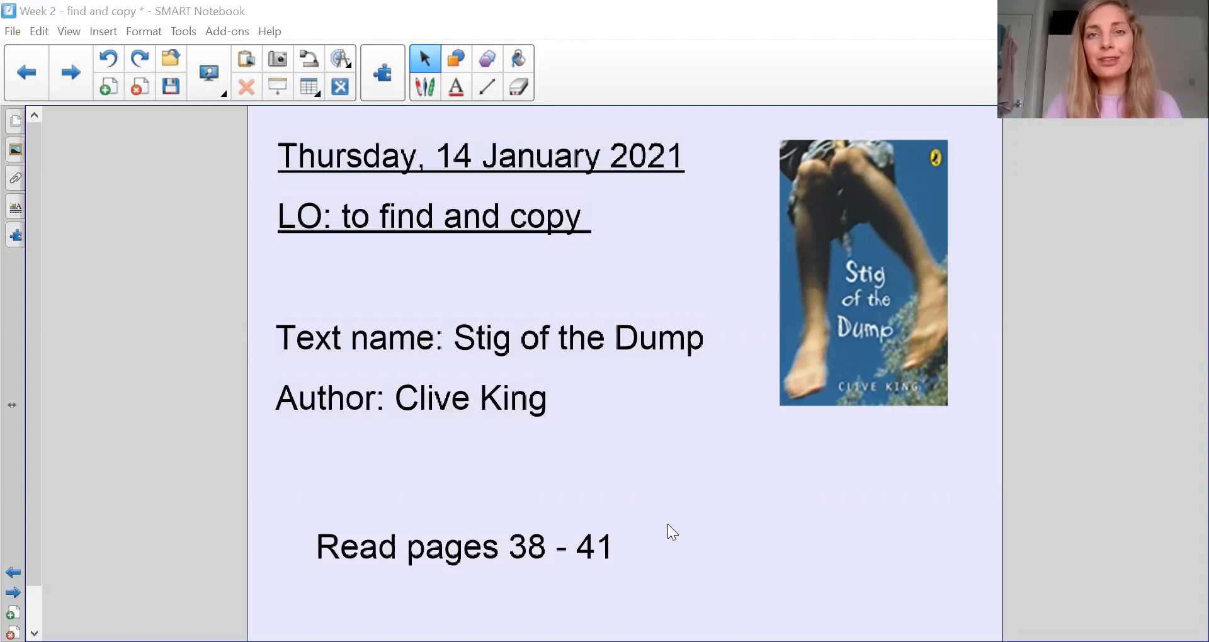
# - Advance to the slide showing the opening of chapter 3, It Warms You Twice
pyautogui.click(14, 593)
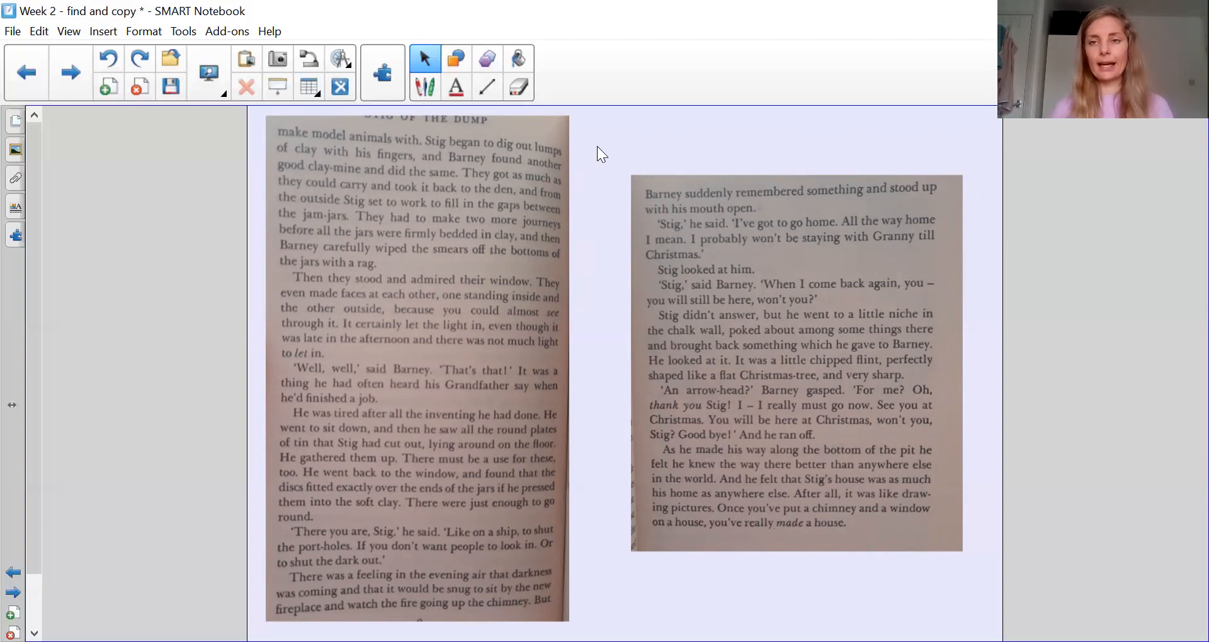
pyautogui.press('pagedown')
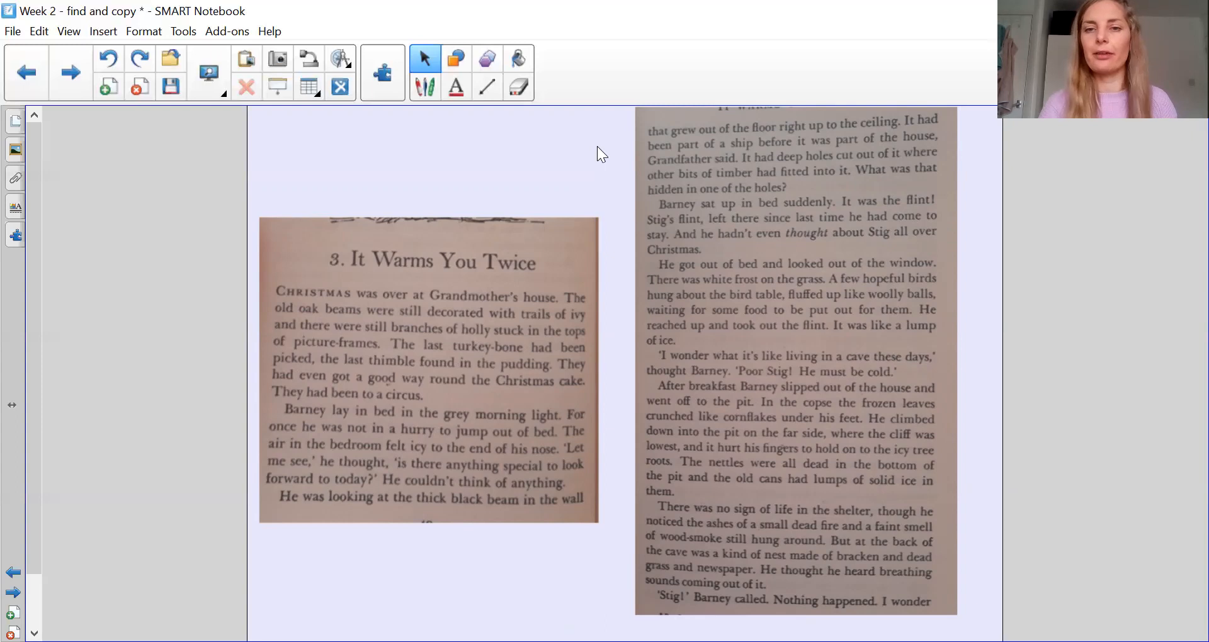
pyautogui.press('pageup')
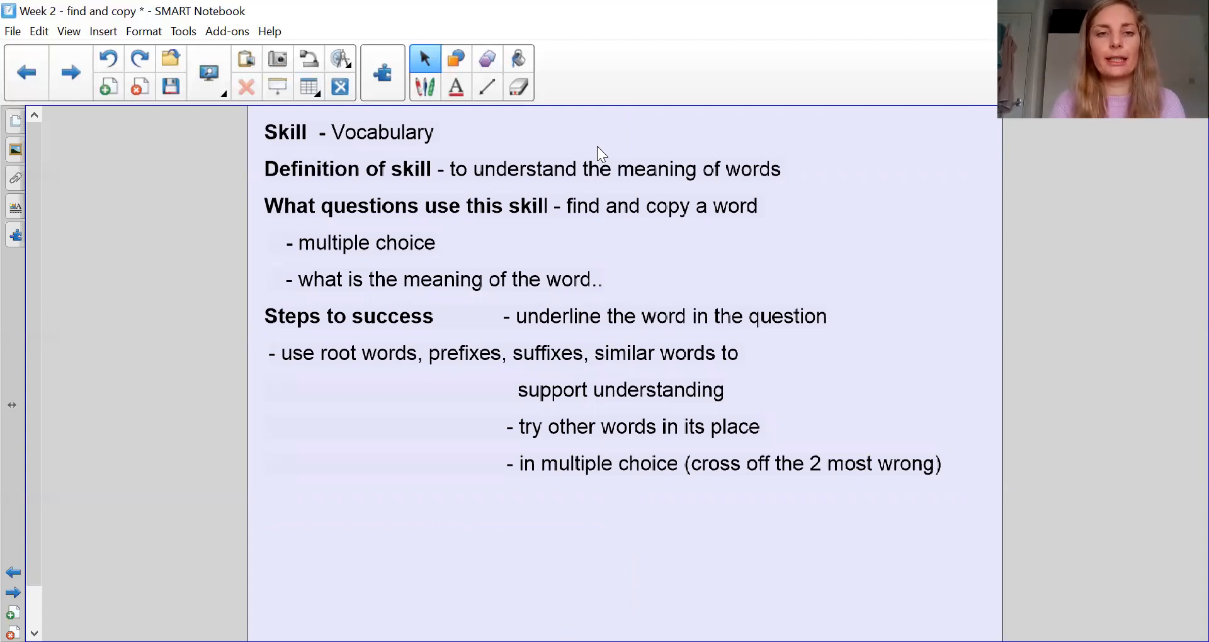
pyautogui.press('pagedown')
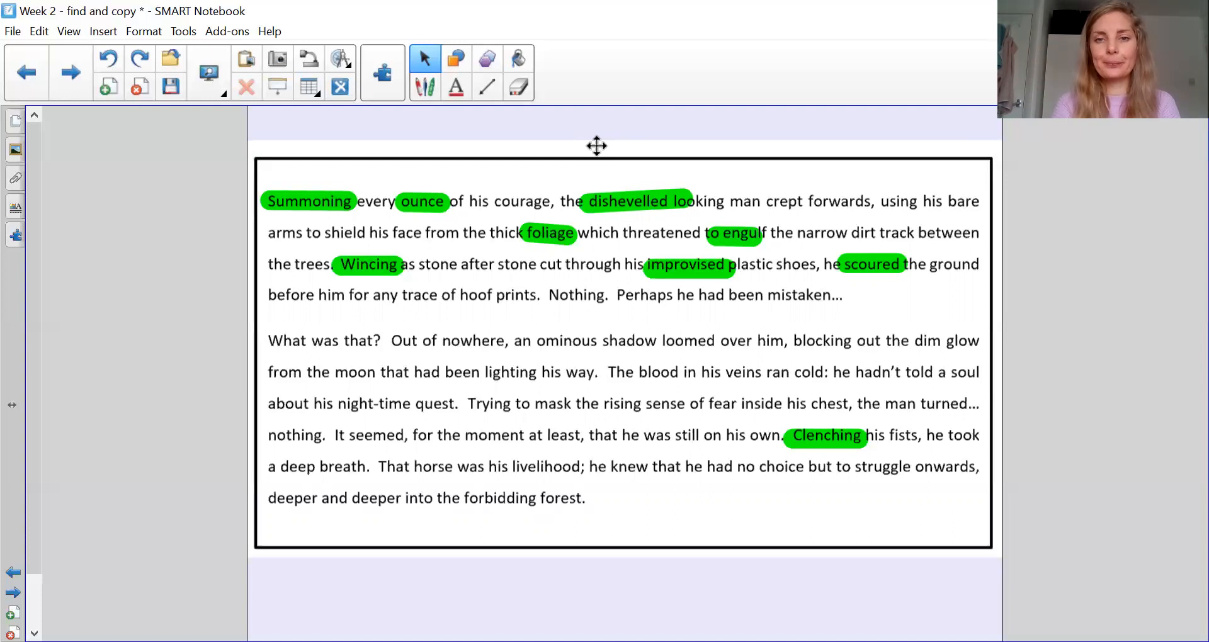
# - Advance to the page with the five find-and-copy questions about the passage
pyautogui.press('pagedown')
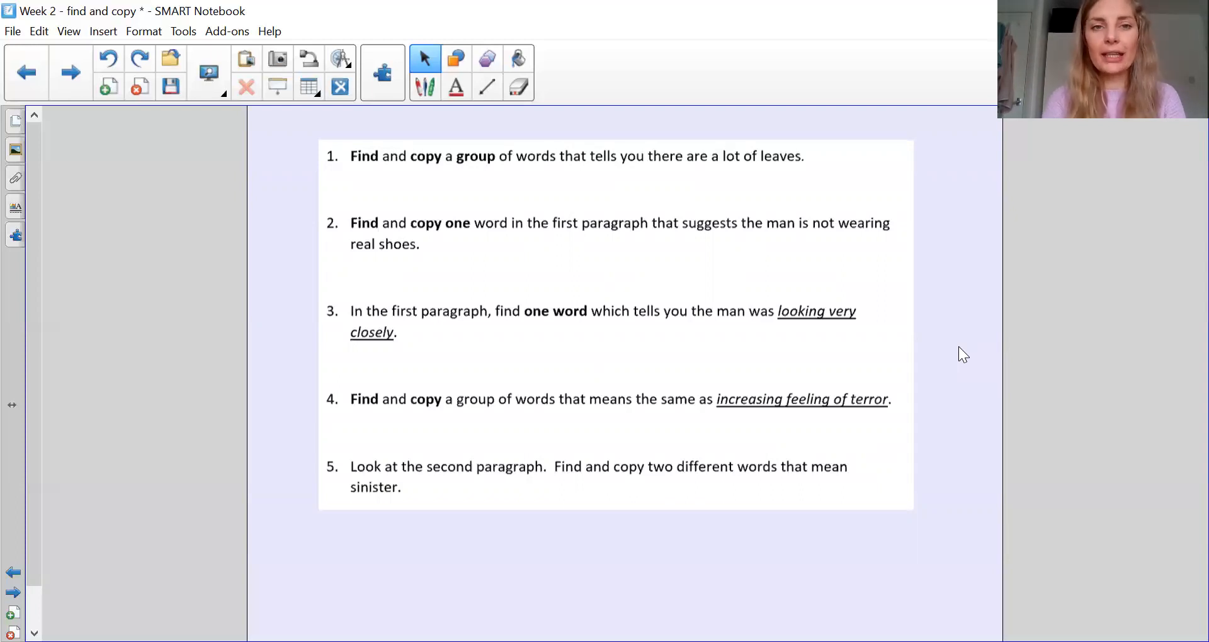
# - Reveal the answers page listing thick foliage through ominous, forbidding
pyautogui.press('pagedown')
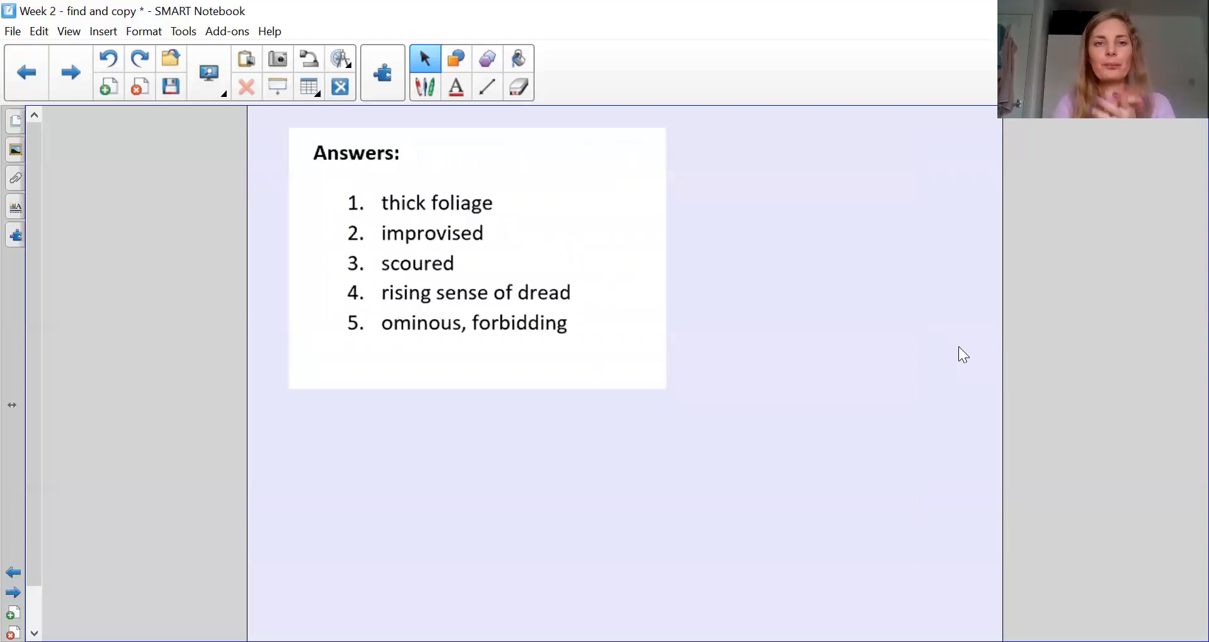